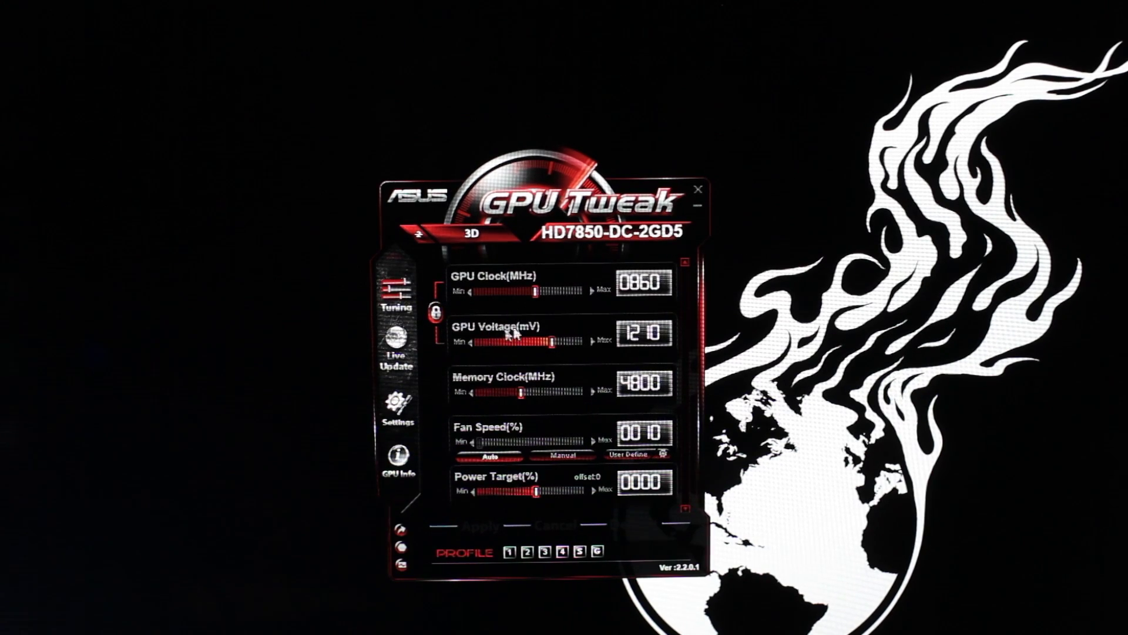
Raise the memory clock from 4800 to 5435 MHz, keeping GPU clock 860 MHz and 1210 mV
left_click(535, 292)
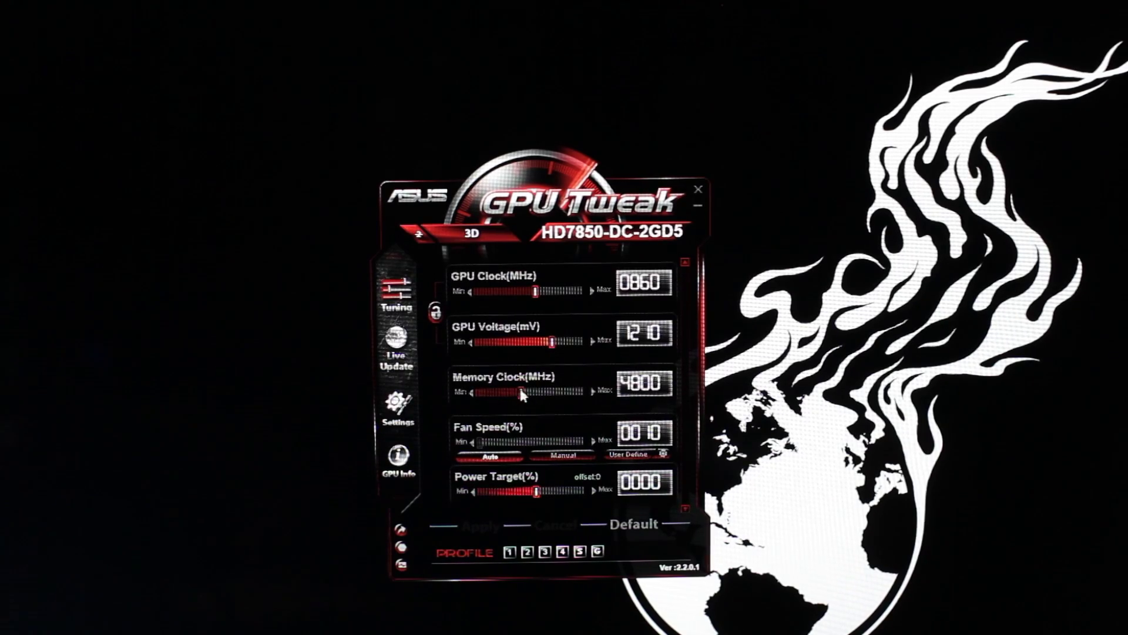
left_click_drag(526, 399, 567, 401)
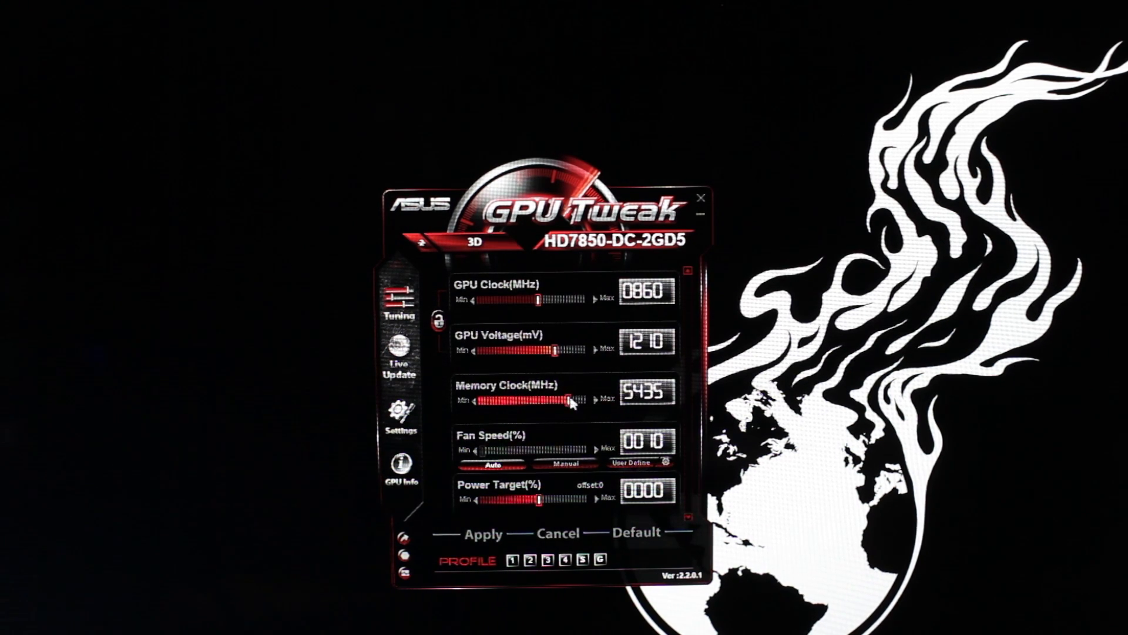
Switch the fan to a User Define curve and raise its 60°C point to about 42%
left_click(566, 467)
left_click(624, 464)
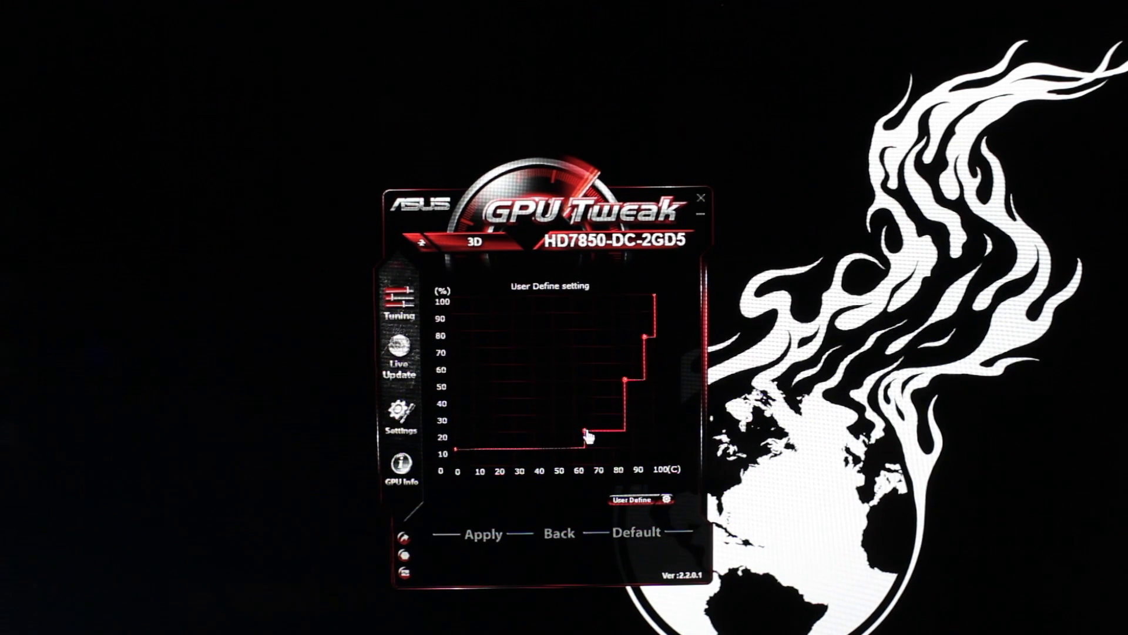
left_click_drag(585, 431, 565, 400)
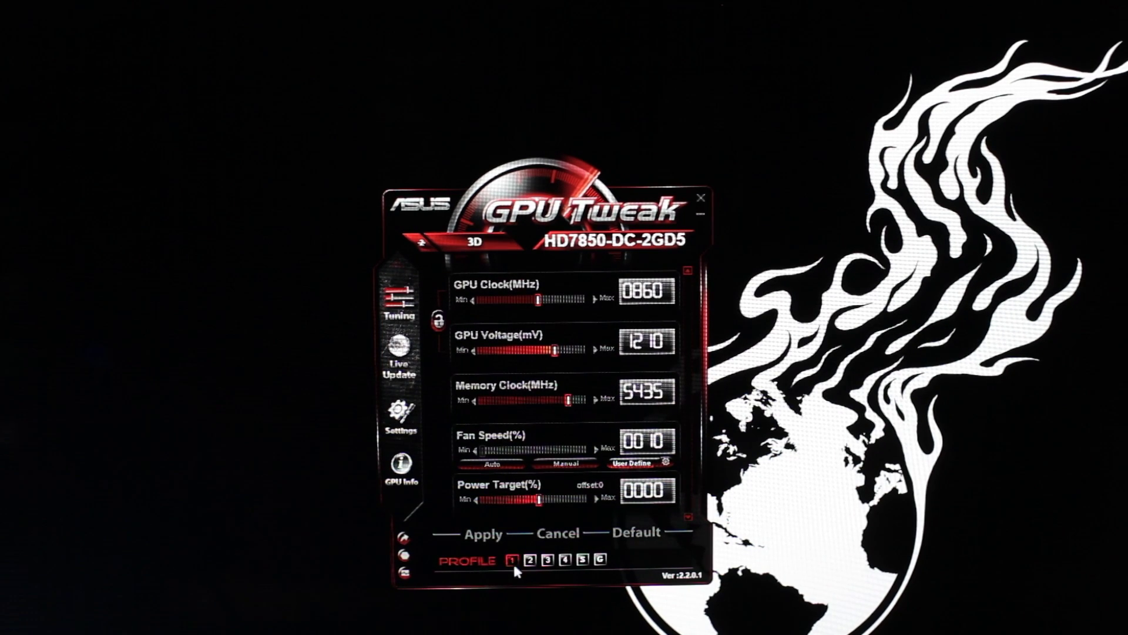
Select profile 3 and keep the 3D settings mode
left_click(548, 561)
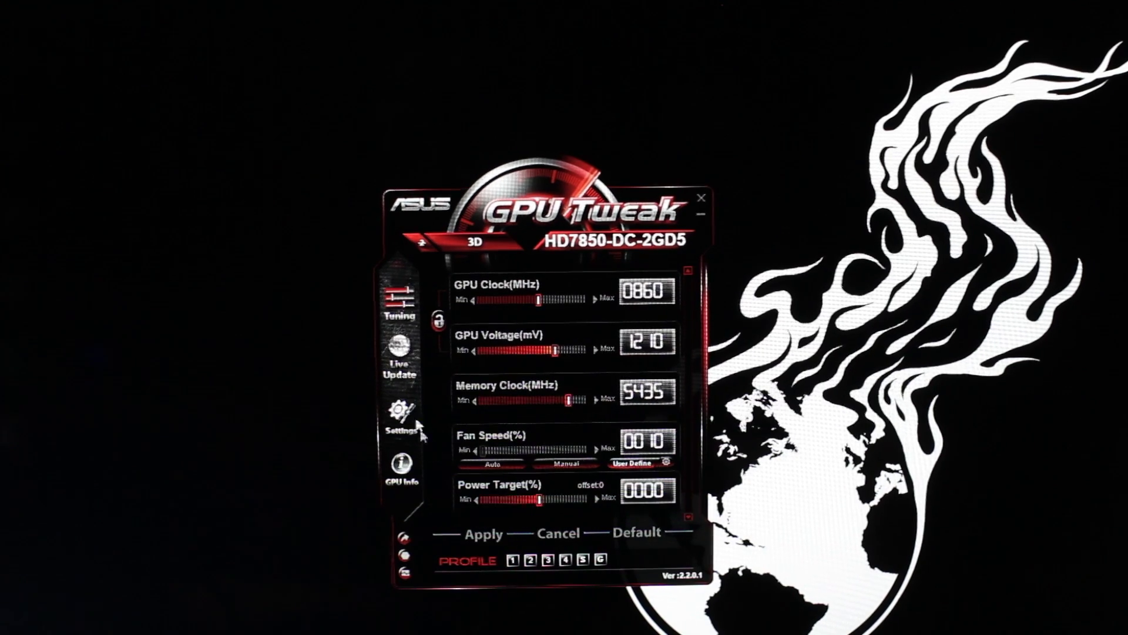
left_click(481, 245)
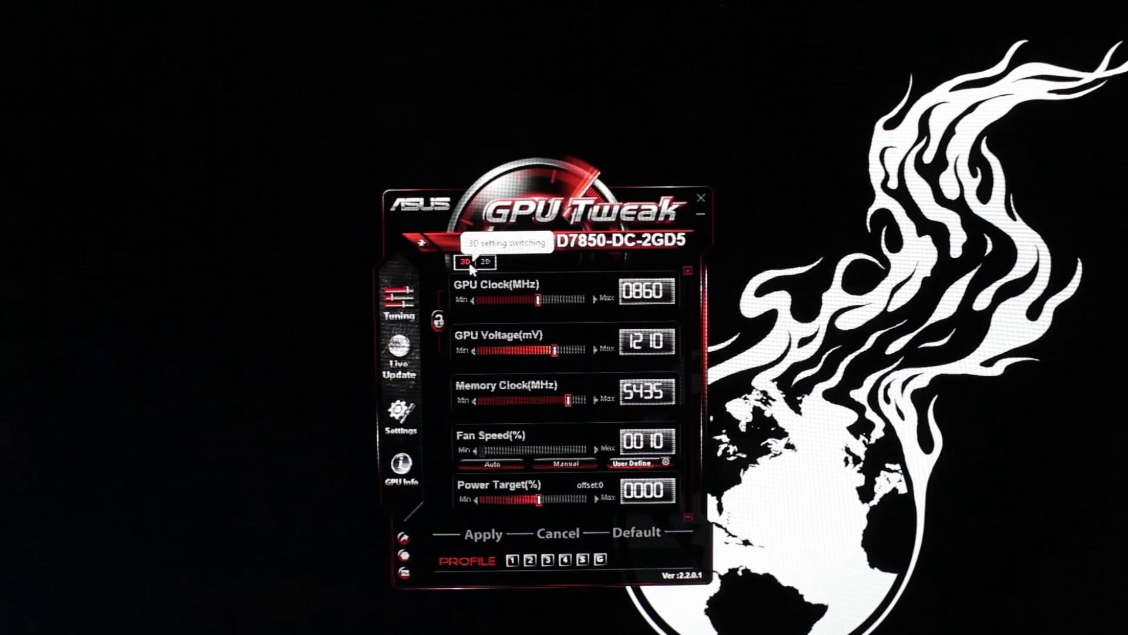
left_click(466, 261)
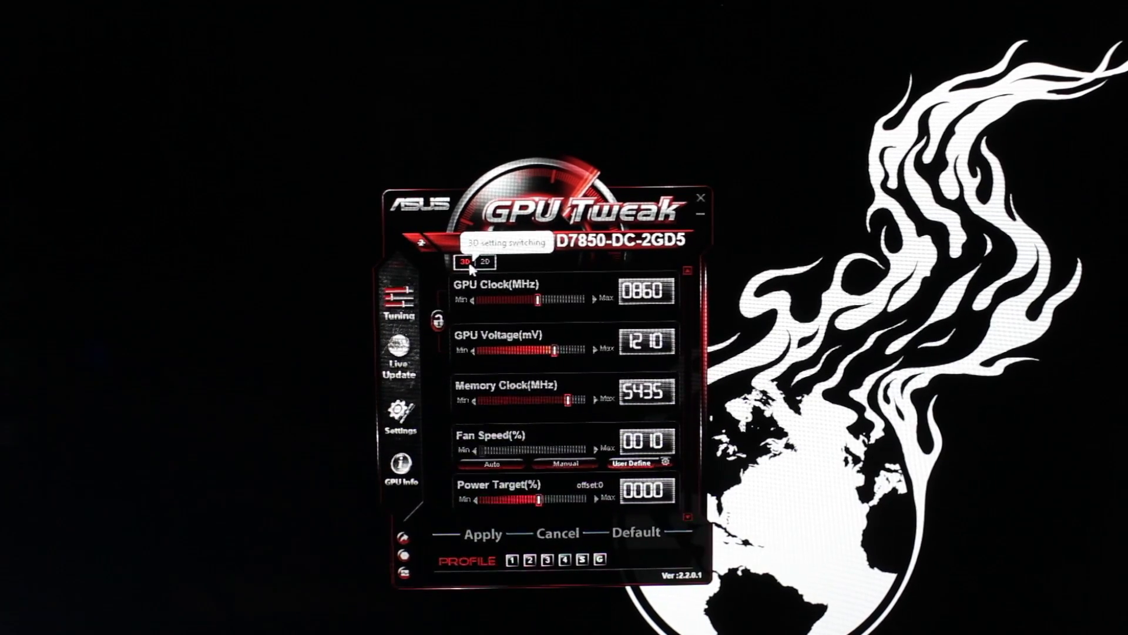
Run a Live Update check, dismiss the up-to-date message, and go to Settings
left_click(400, 353)
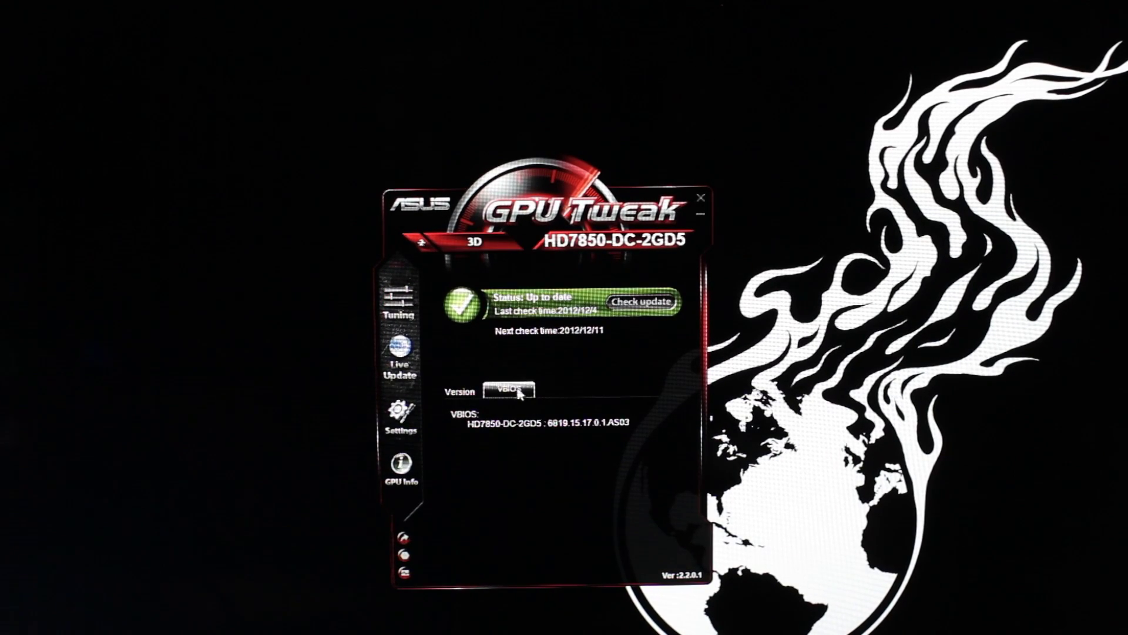
left_click(648, 303)
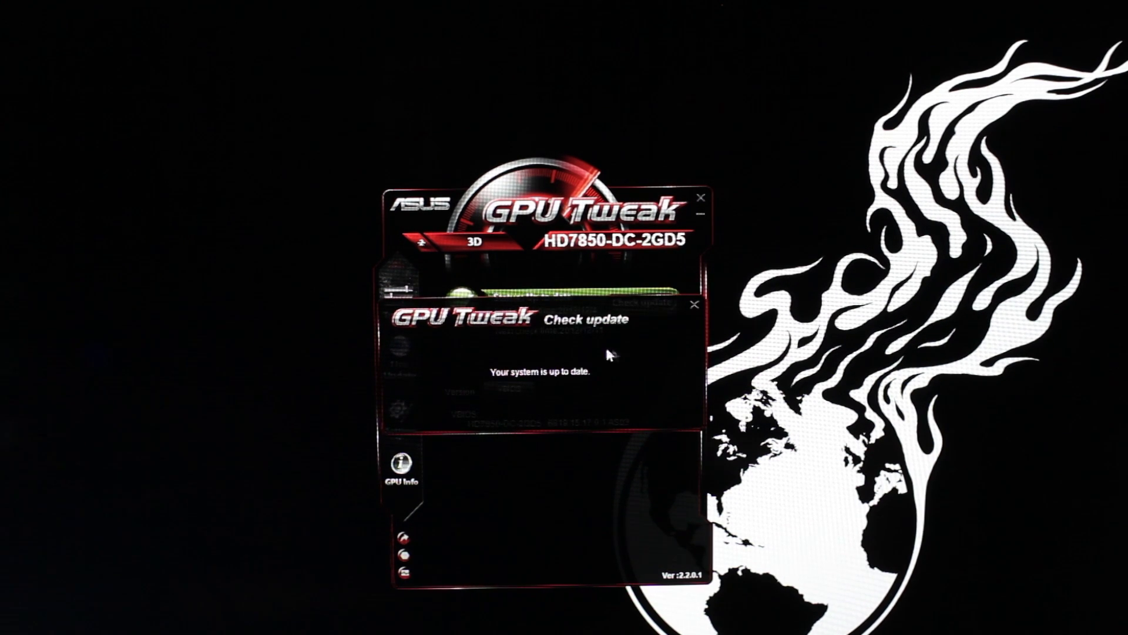
left_click(695, 309)
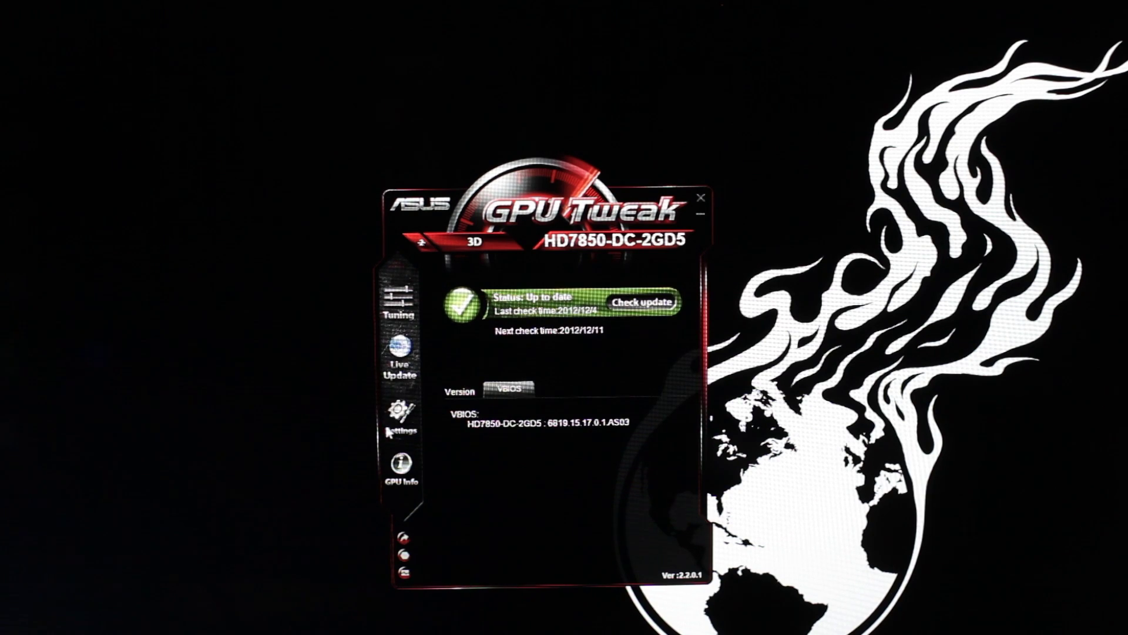
left_click(409, 438)
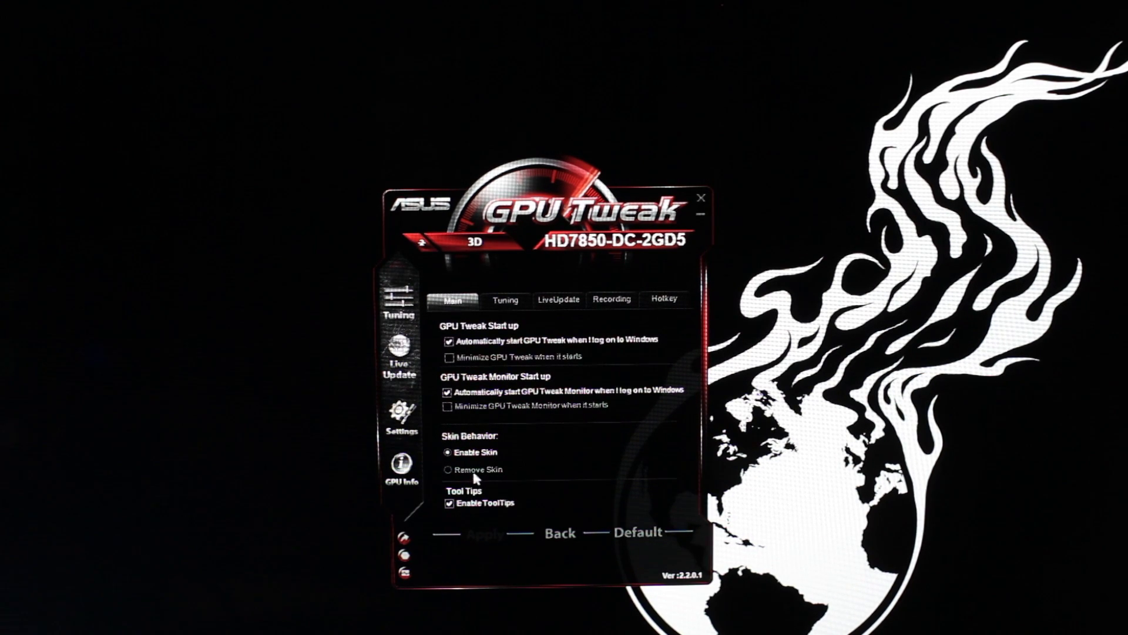
View the Tuning preferences' Tune Setting and browse for a benchmark program, then cancel
left_click(506, 301)
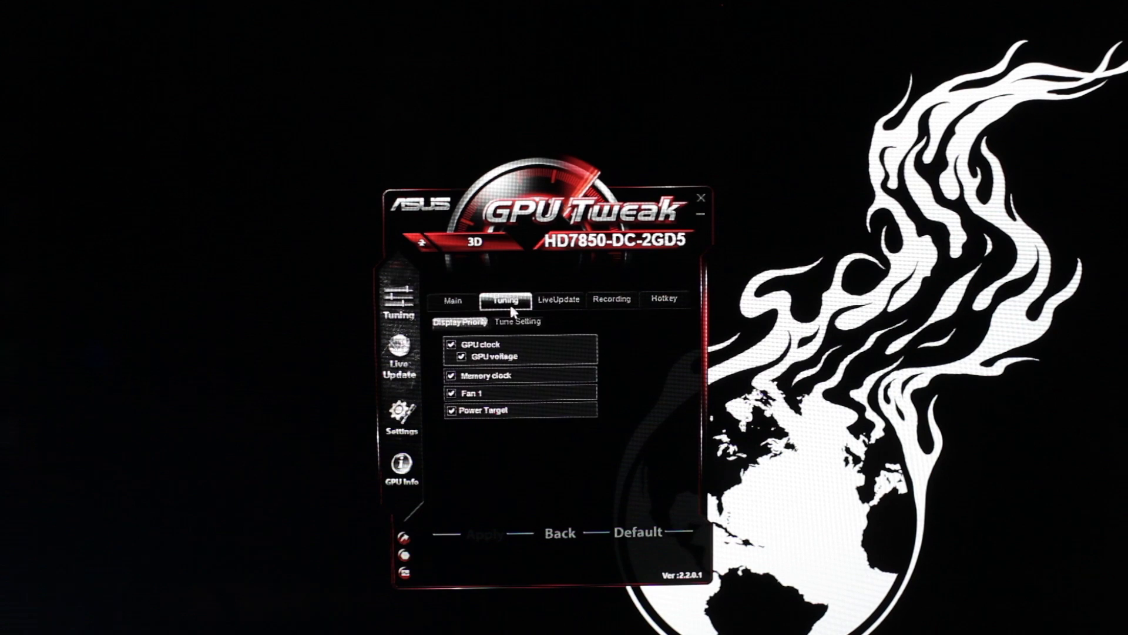
left_click(517, 323)
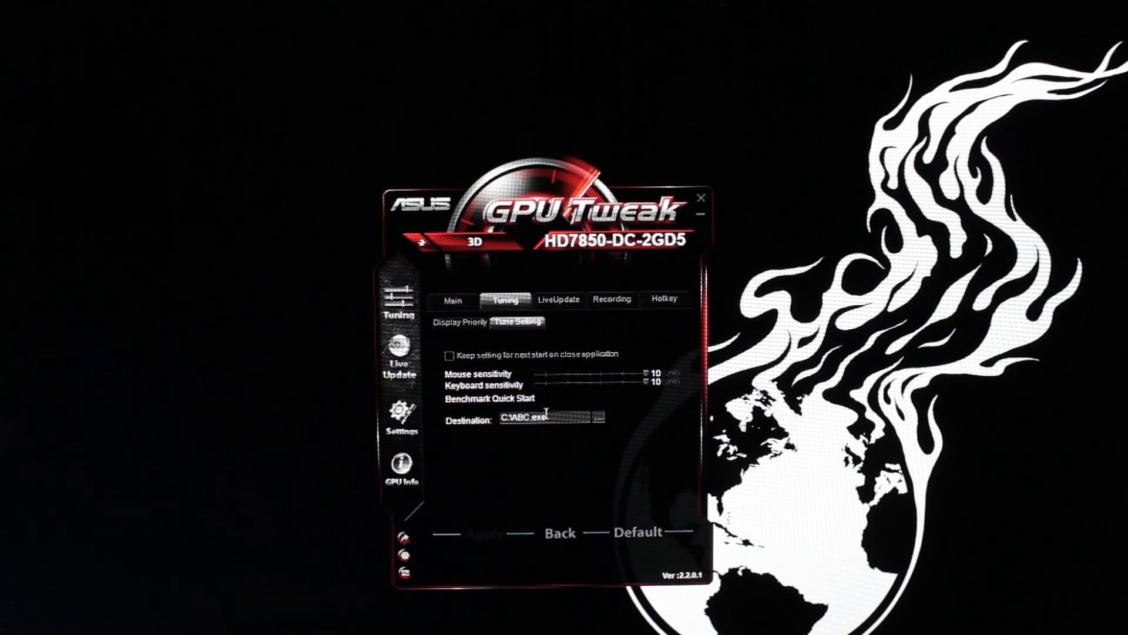
left_click(598, 417)
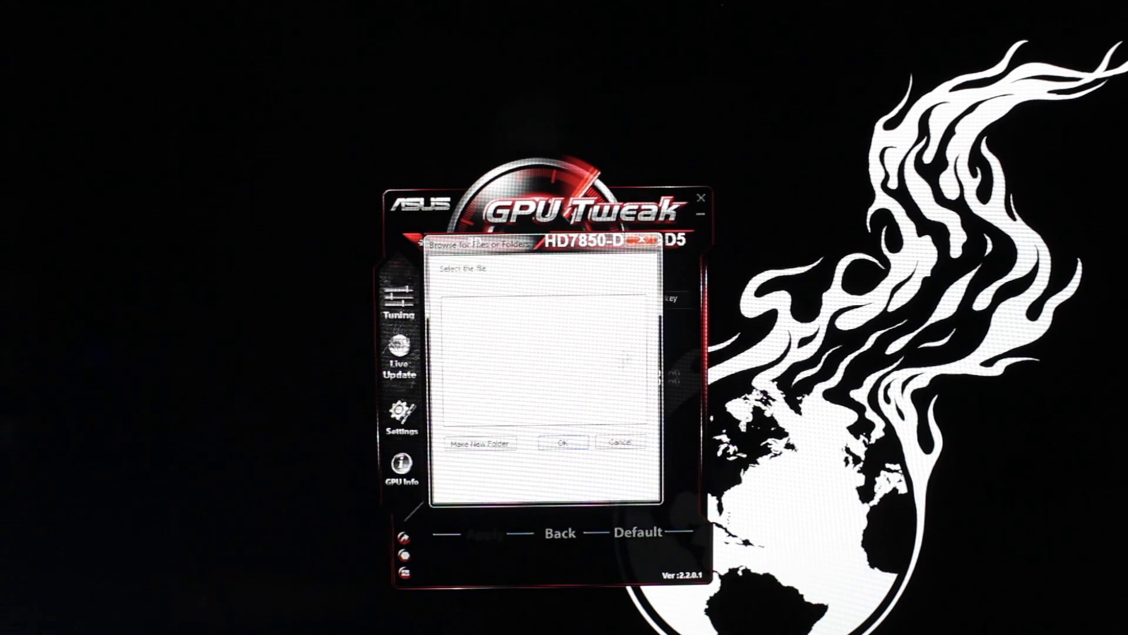
left_click(617, 450)
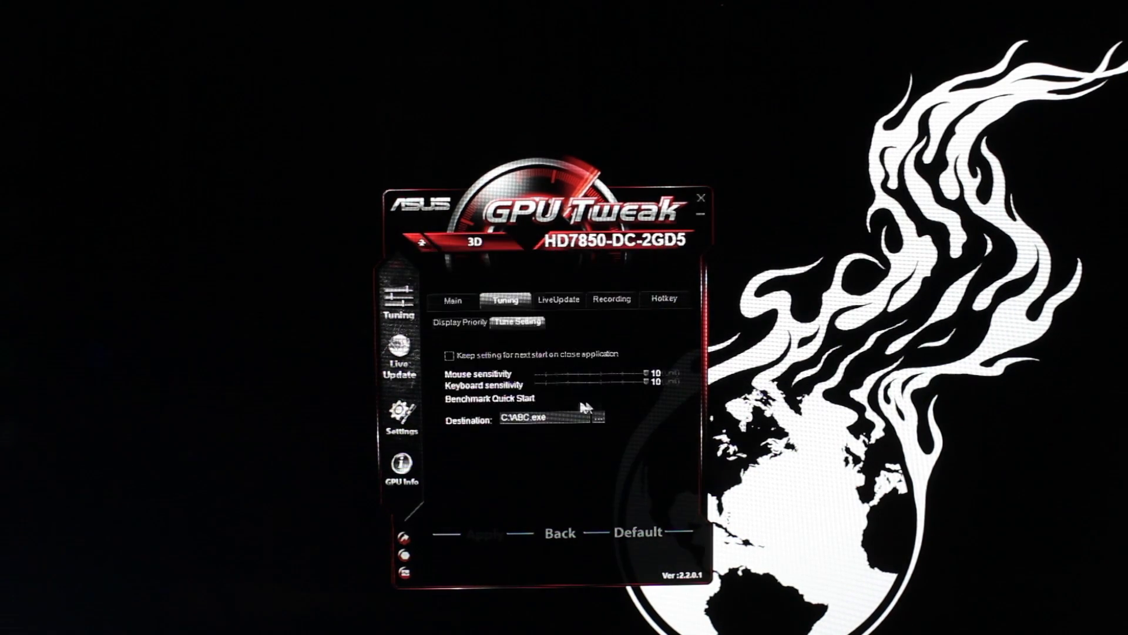
Try the benchmark quick start, dismiss its cannot-open error, and view the Display Priority list
left_click(406, 539)
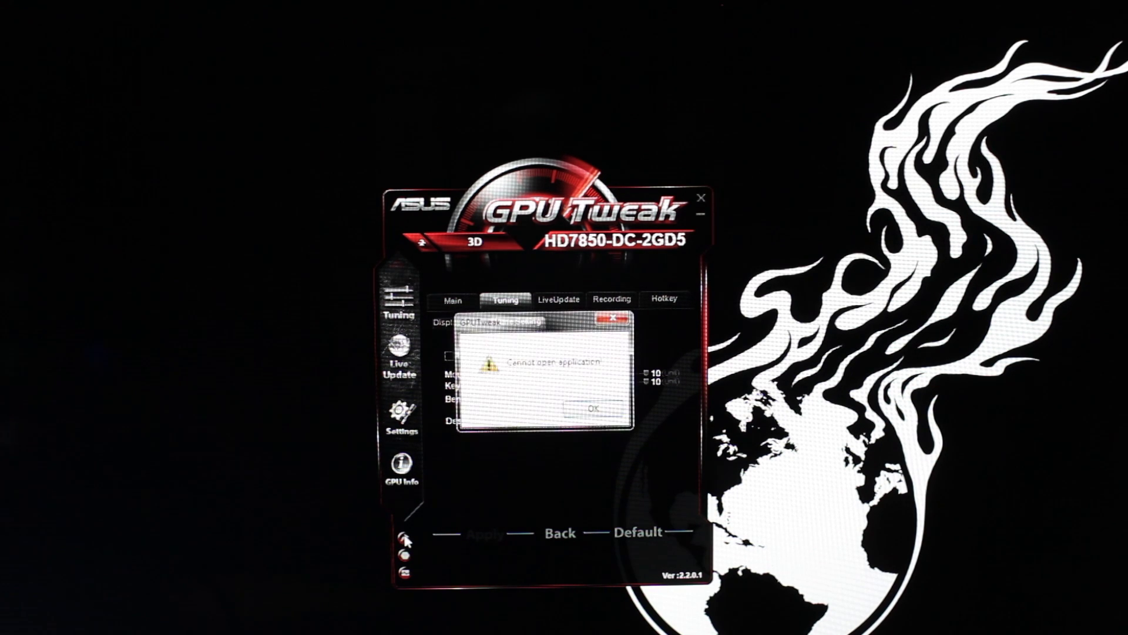
left_click(591, 411)
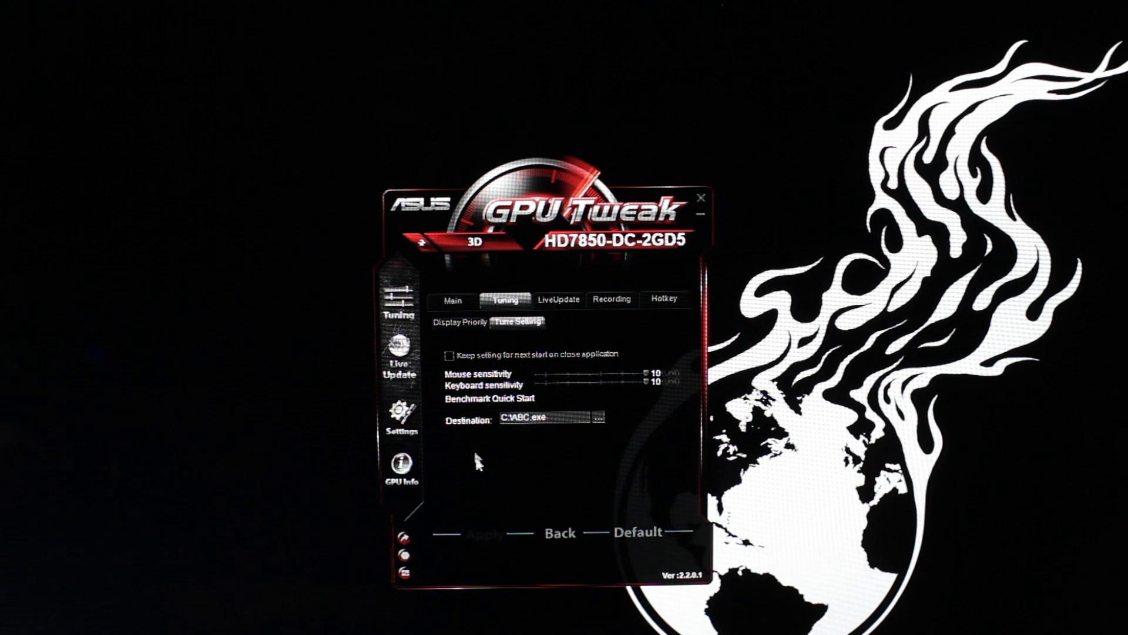
left_click(484, 324)
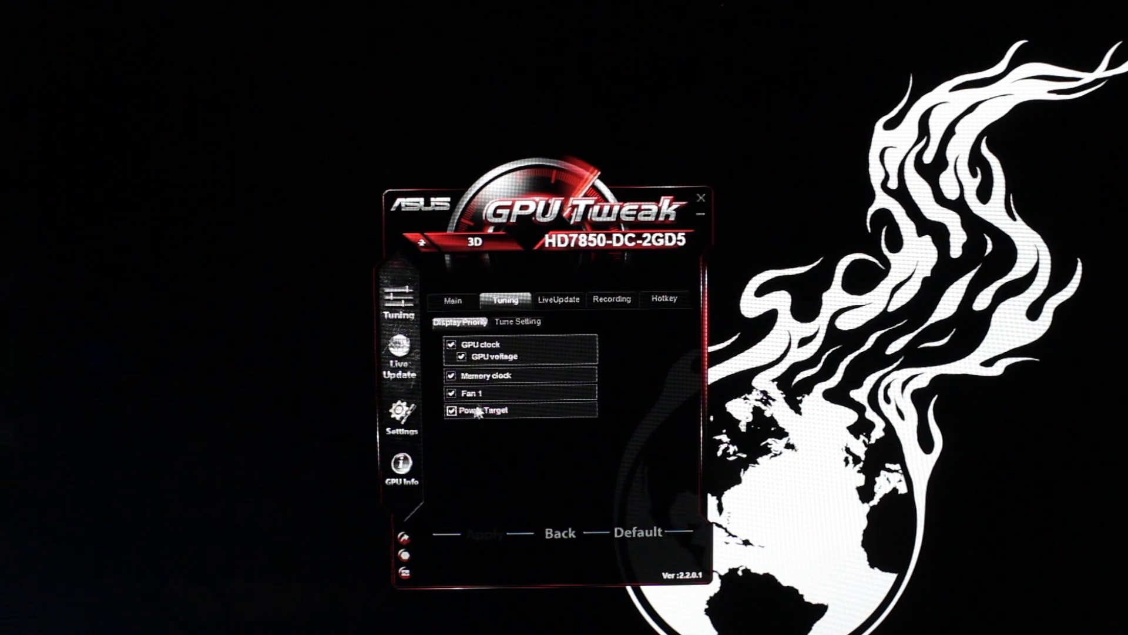
View the LiveUpdate preferences, then the Recording preferences: 720p, 60 FPS, Dolby Digital, AVI
left_click(564, 307)
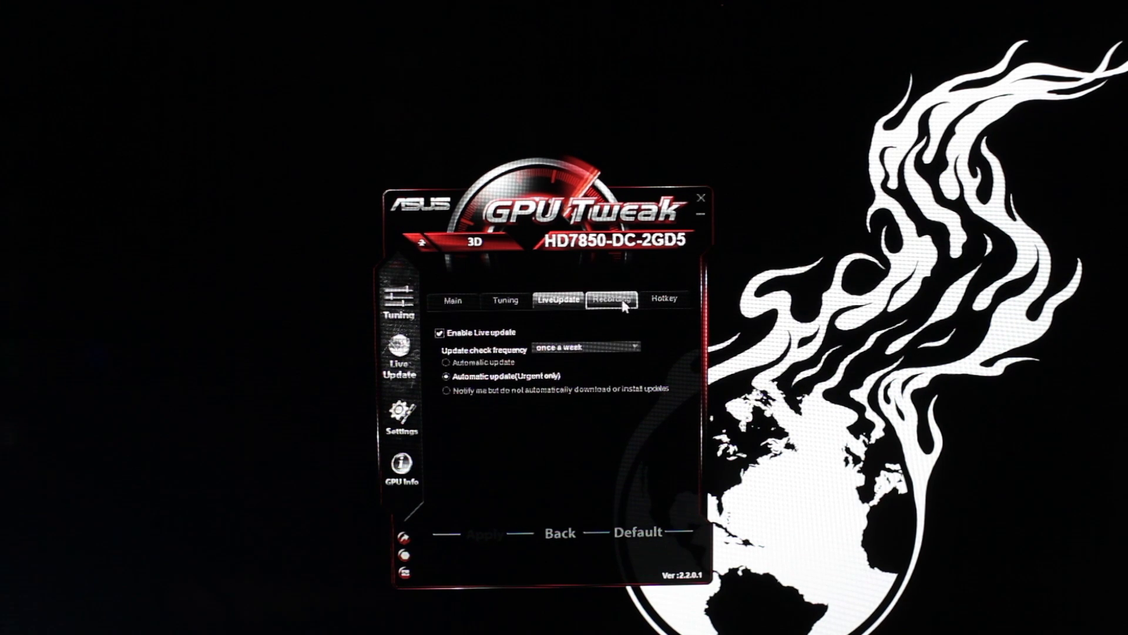
left_click(623, 304)
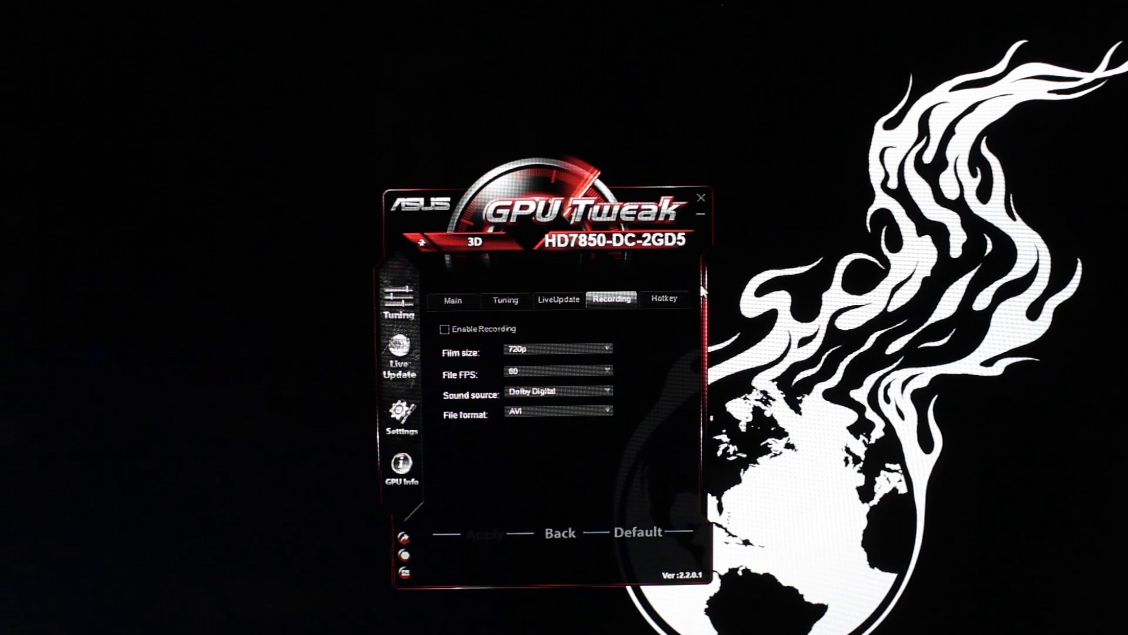
Check the disabled hotkey assignments, then open GPU-Z showing the Radeon HD 7800 details
left_click(671, 302)
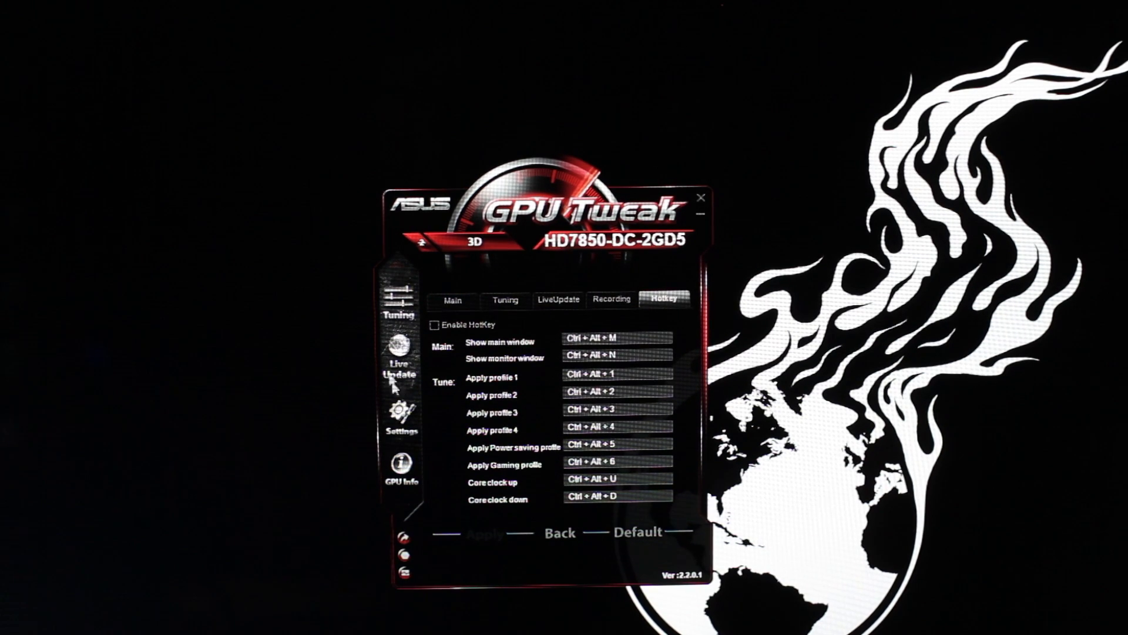
left_click(403, 465)
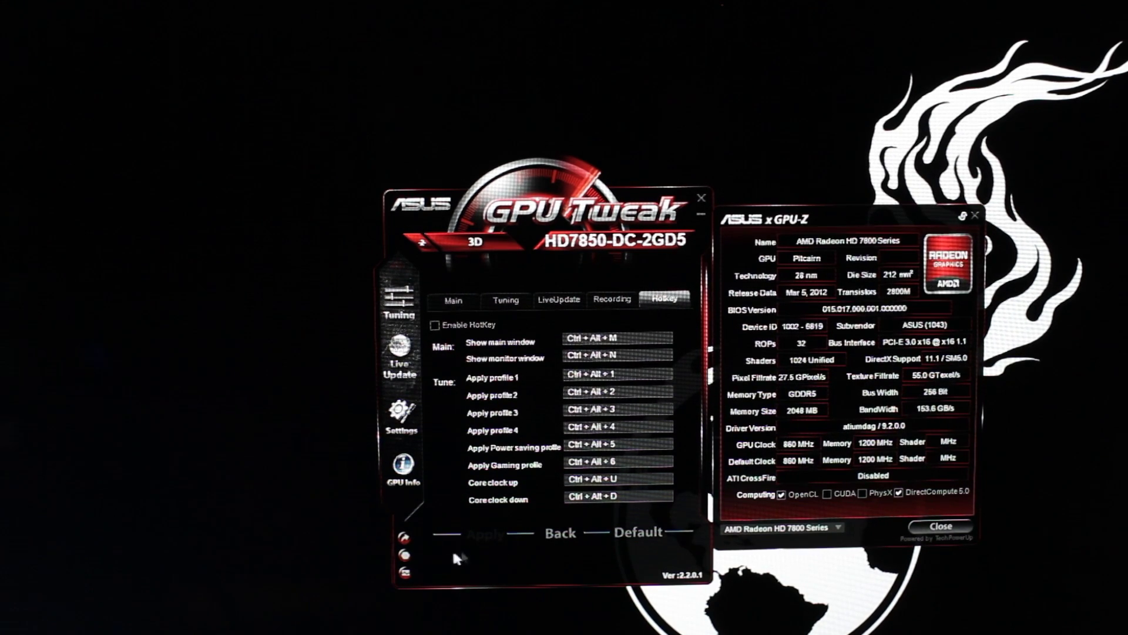
Open the monitoring graphs, scroll through them, and show the monitor's settings page
left_click(405, 575)
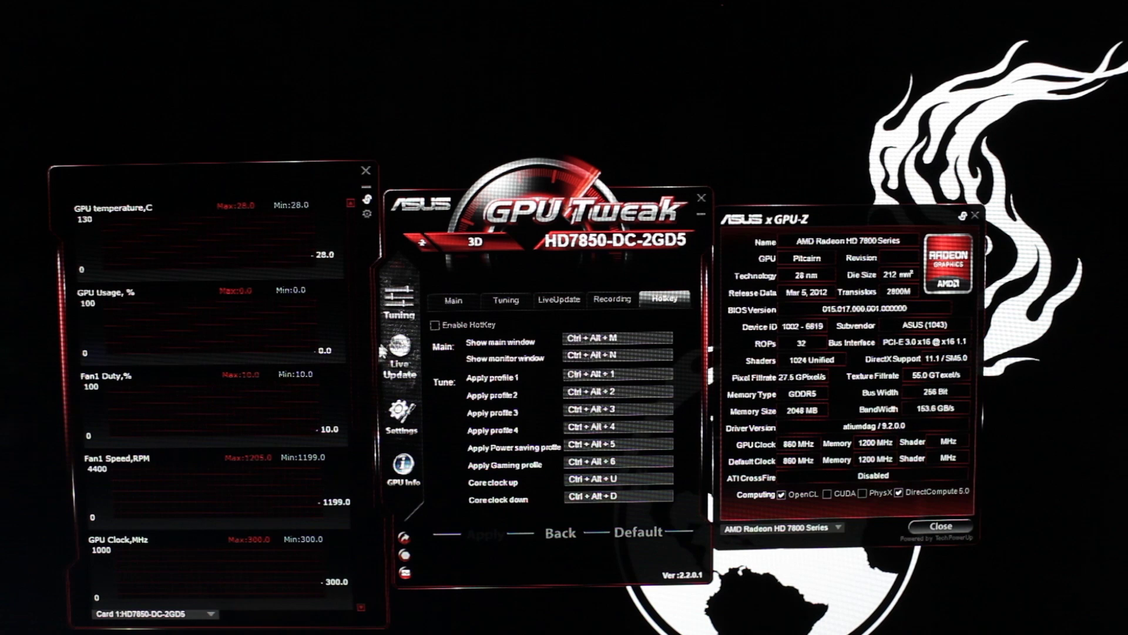
scroll(344, 499, "down", 3)
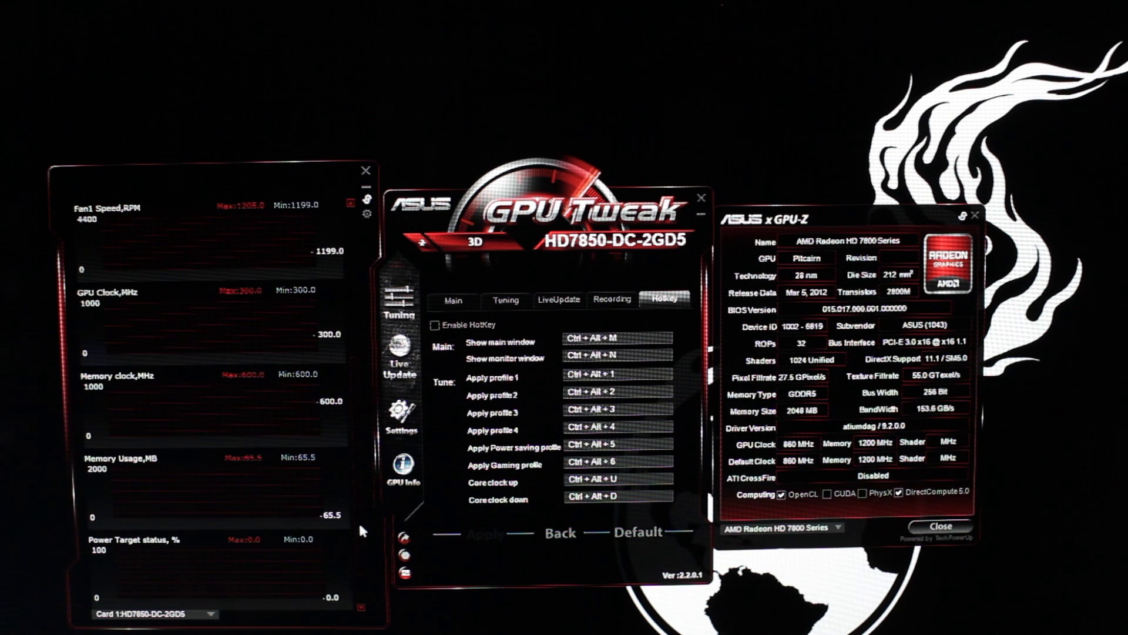
scroll(360, 535, "down", 1)
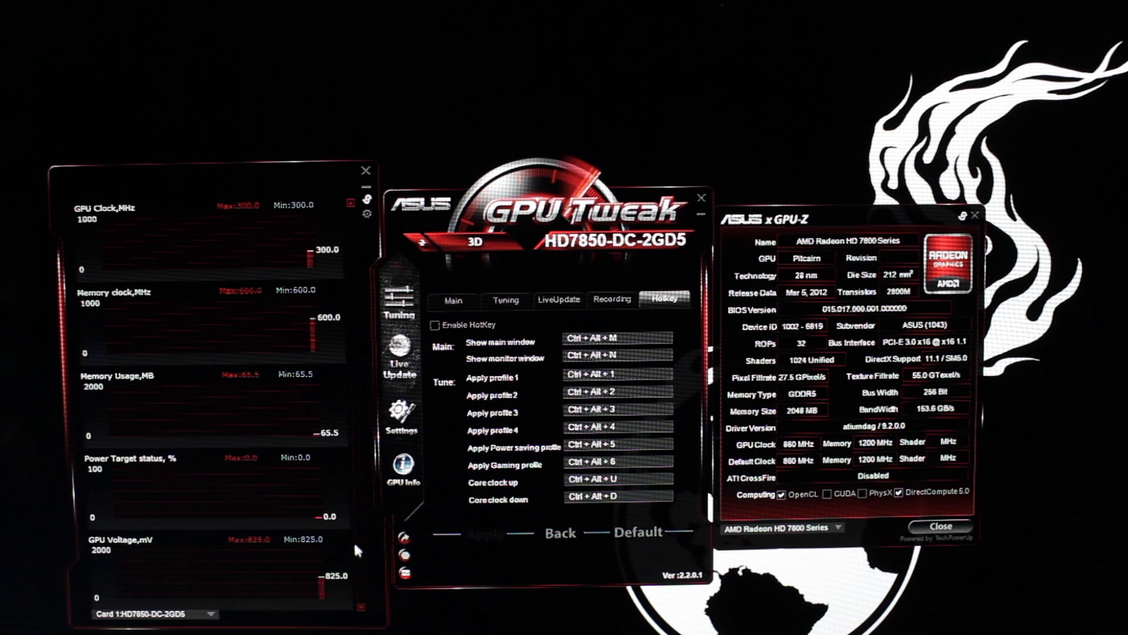
left_click(365, 215)
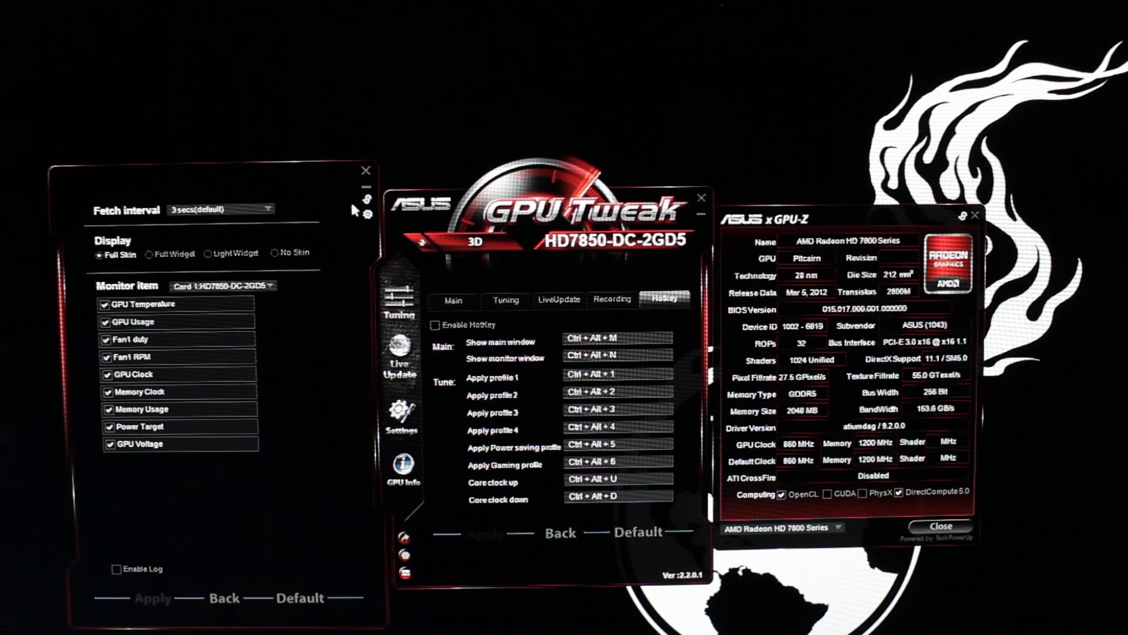
Apply the Full Widget monitor style and move the widget to the screen's top-left
left_click(369, 200)
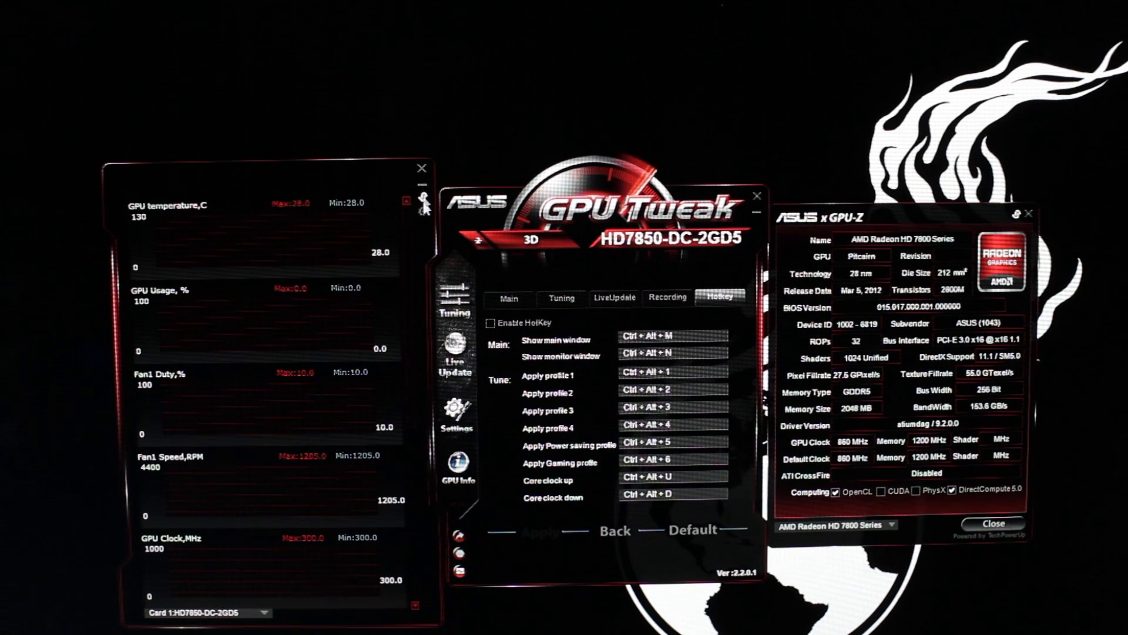
left_click(423, 212)
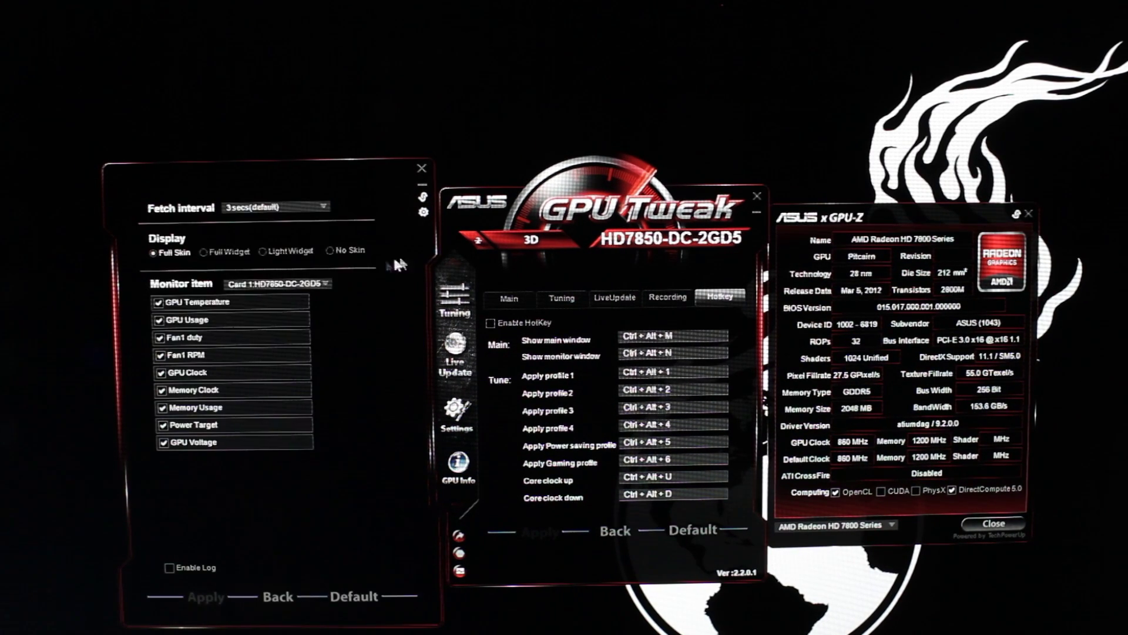
left_click(206, 251)
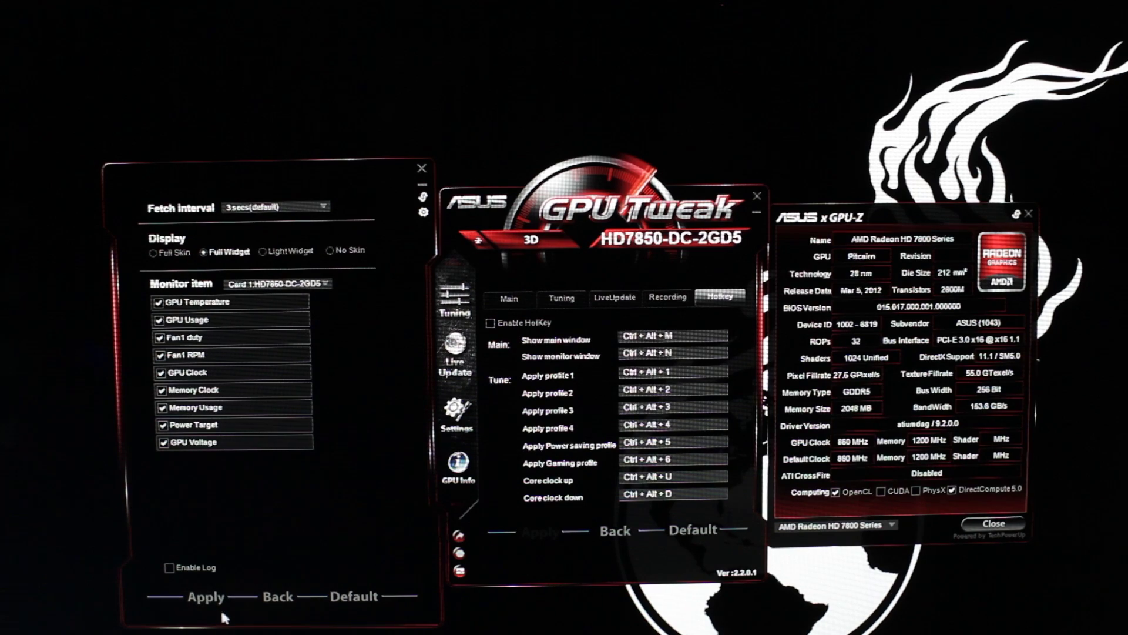
left_click(205, 597)
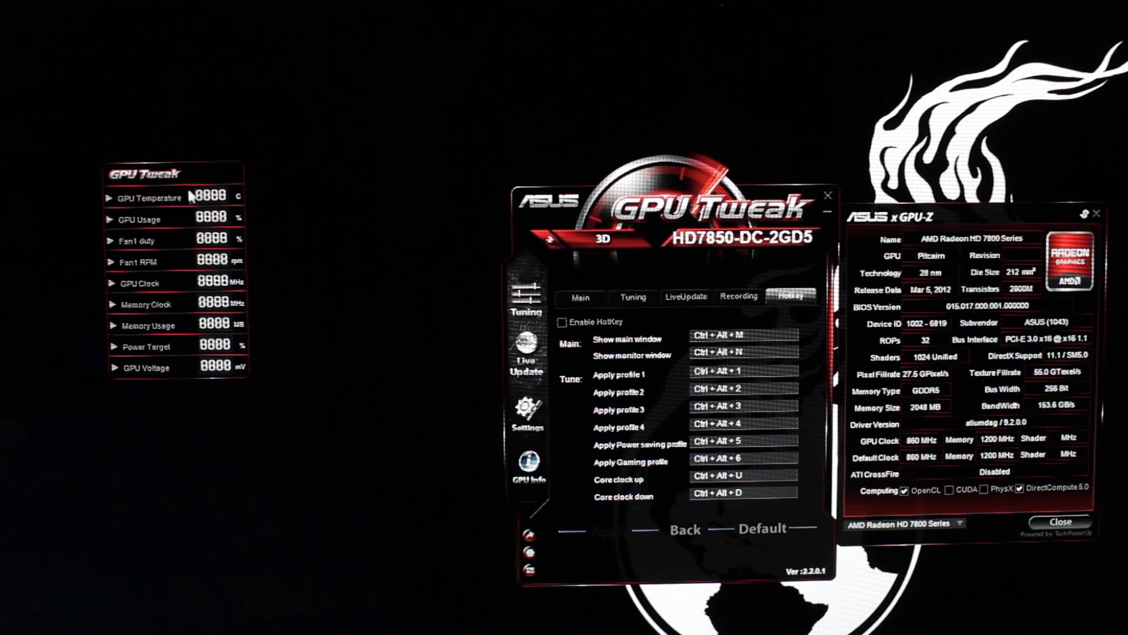
left_click_drag(203, 170, 165, 102)
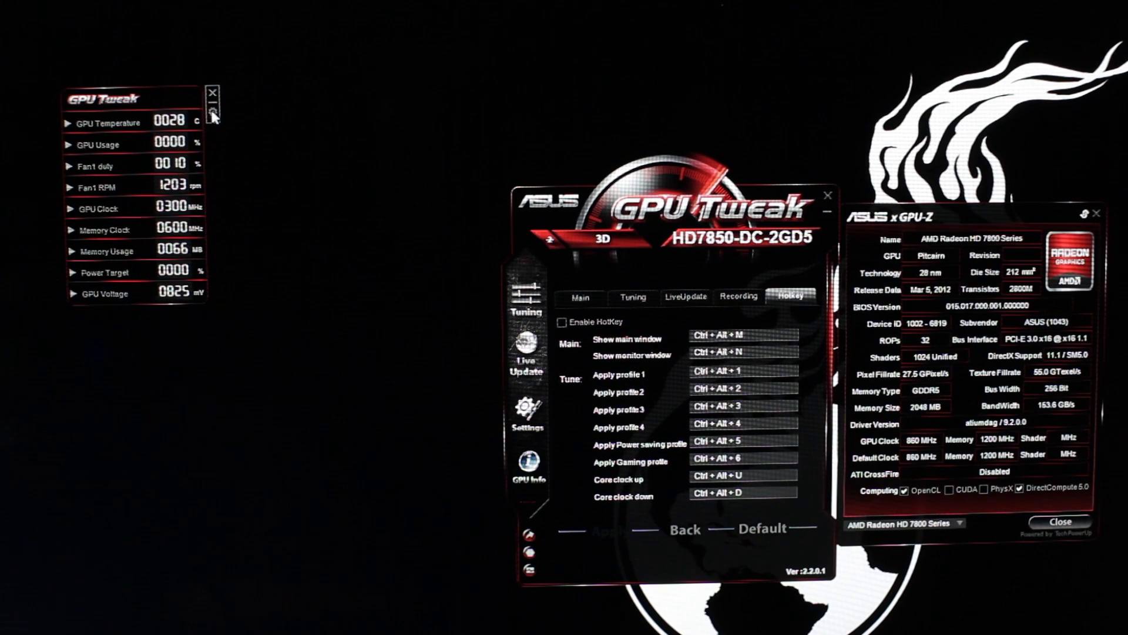
Change the monitor widget to the Light Widget style
left_click(213, 113)
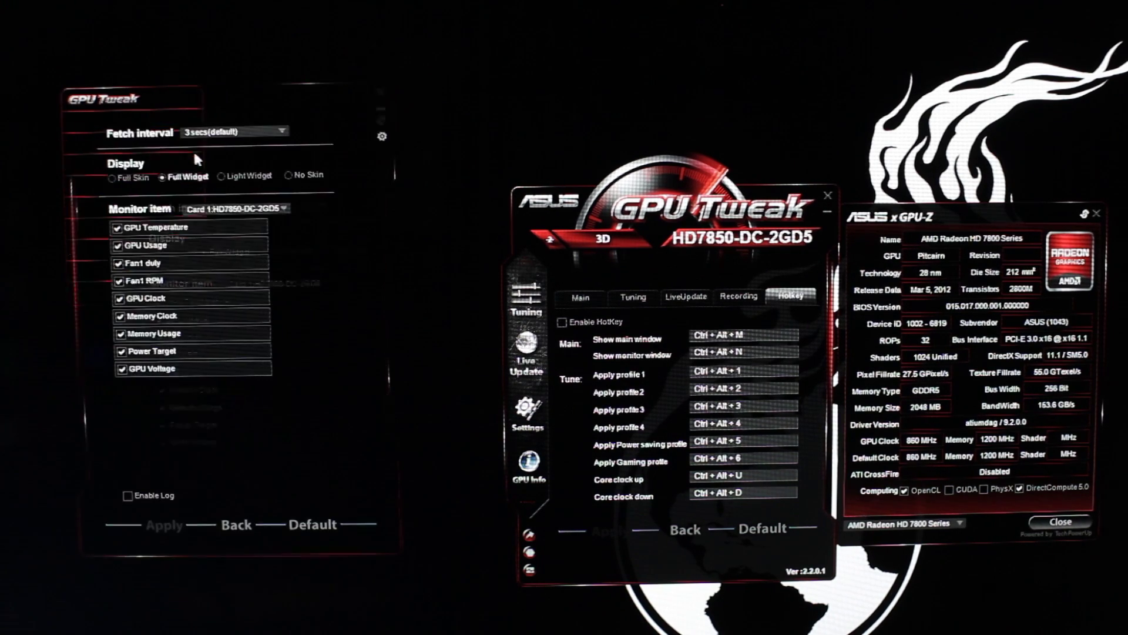
left_click(222, 176)
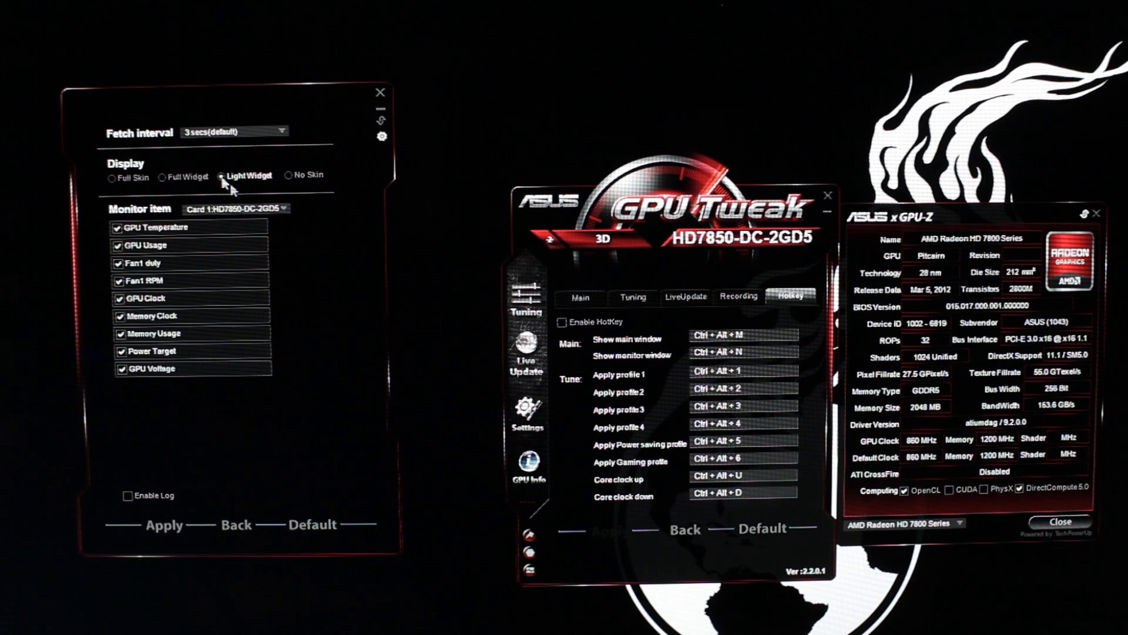
left_click(165, 525)
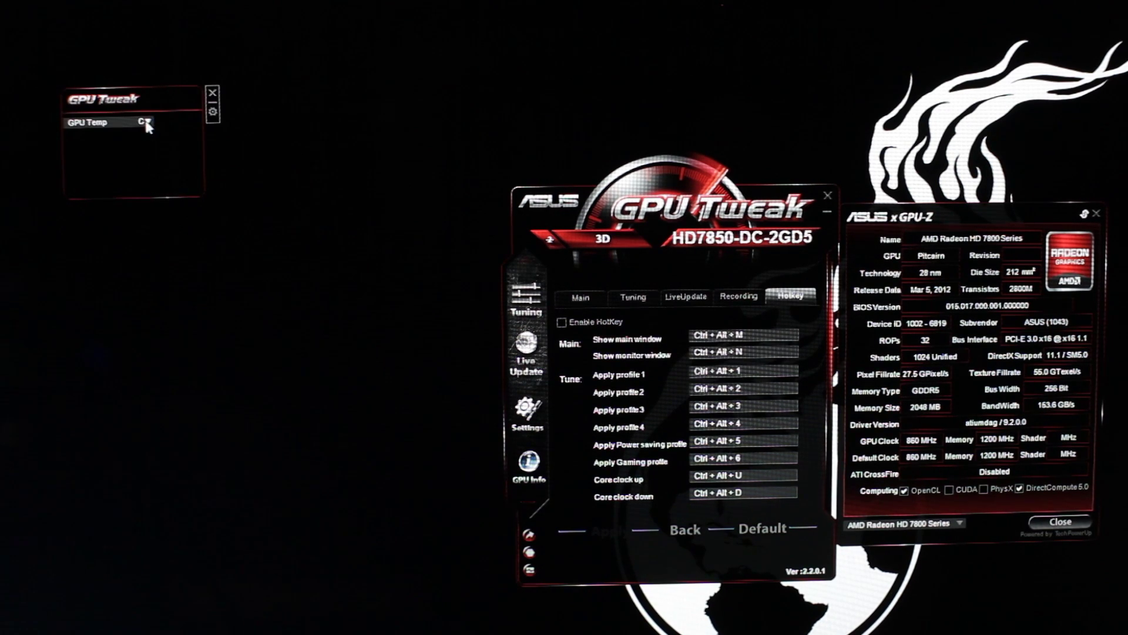
Apply the No Skin style to the monitor, then select Full Skin again
left_click(213, 112)
left_click(288, 174)
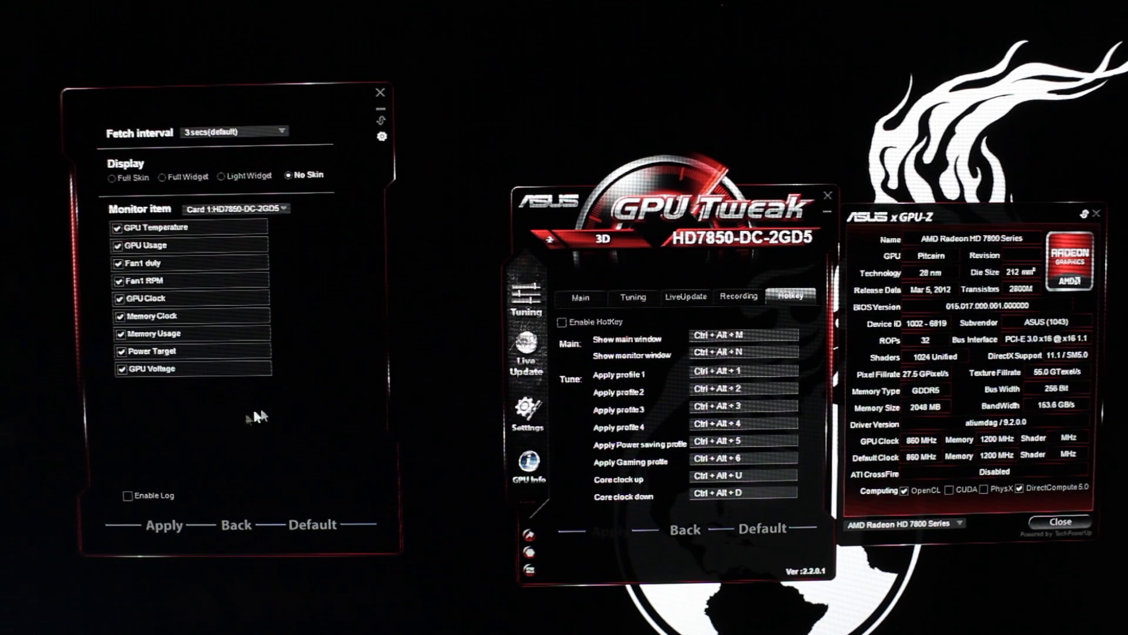
left_click(164, 525)
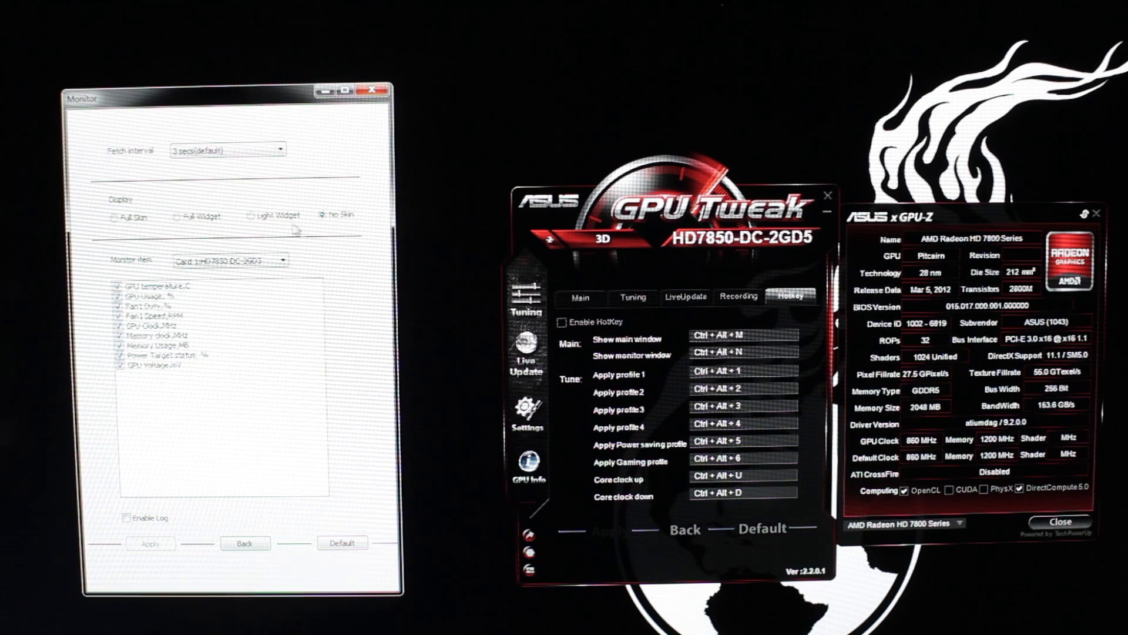
left_click(140, 218)
Apply Full Skin, dock the main window beside the monitor, and return to the tuning sliders
left_click(150, 544)
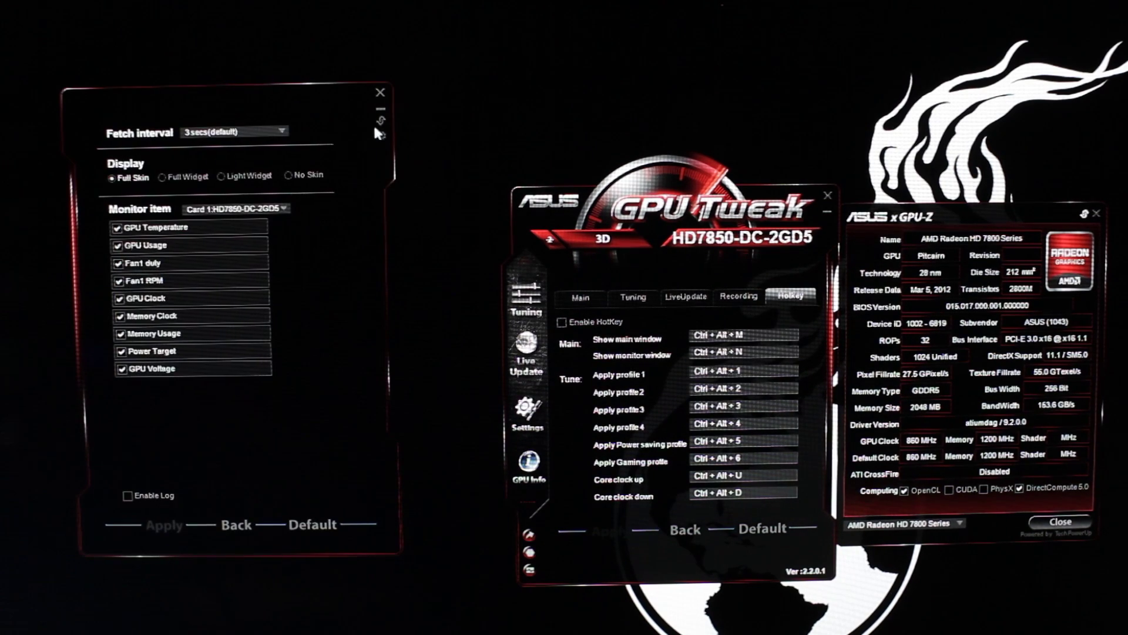
left_click(383, 123)
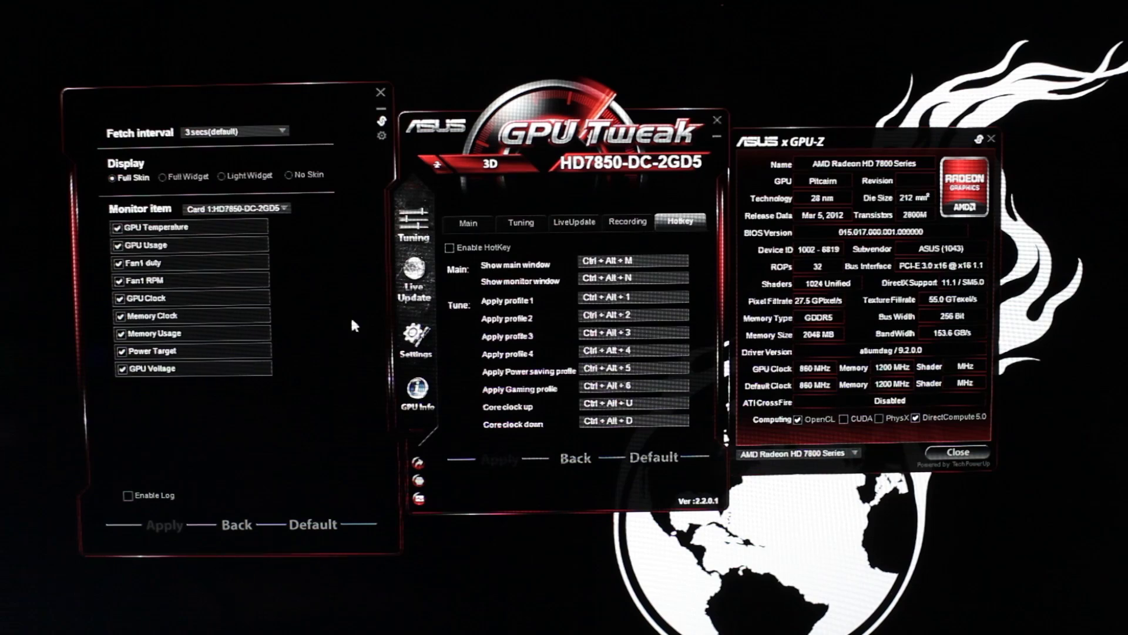
left_click(627, 221)
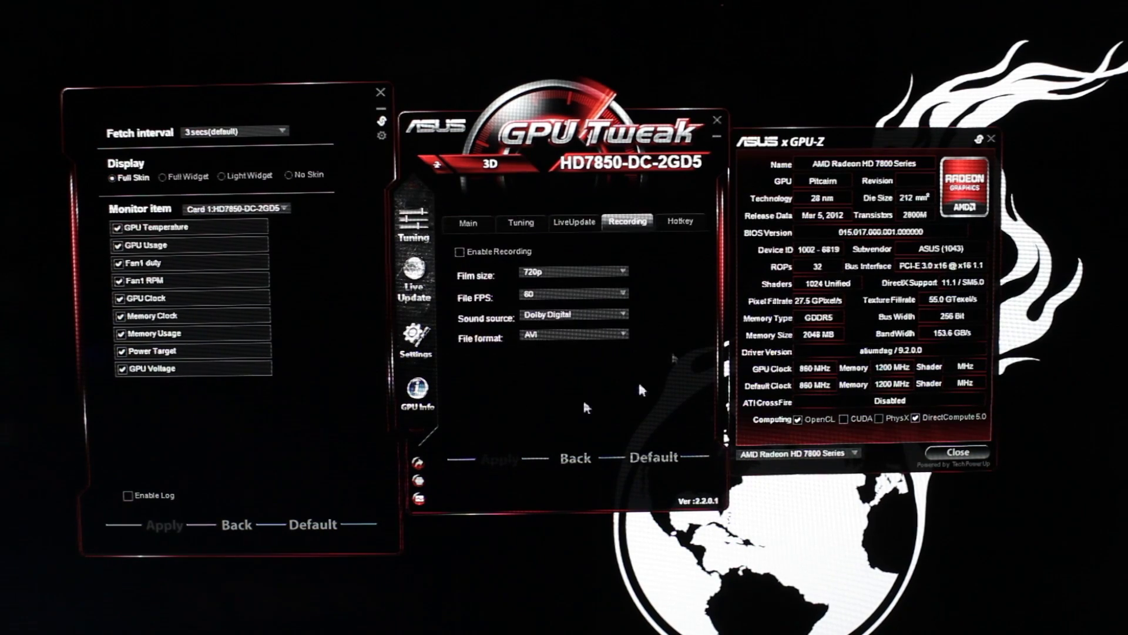
left_click(469, 223)
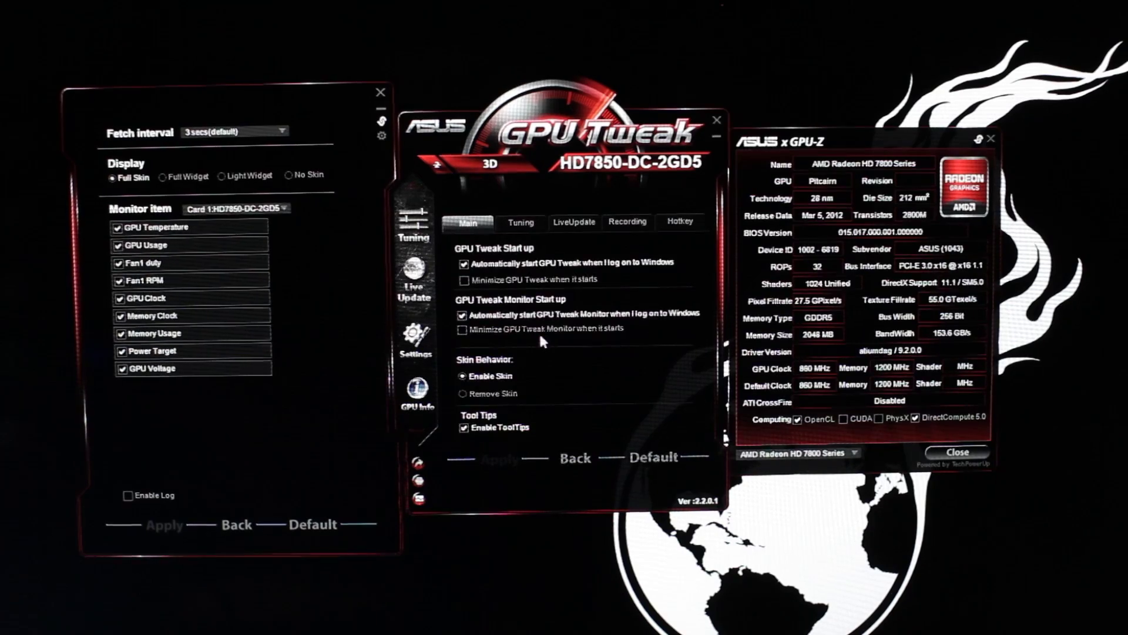
left_click(415, 224)
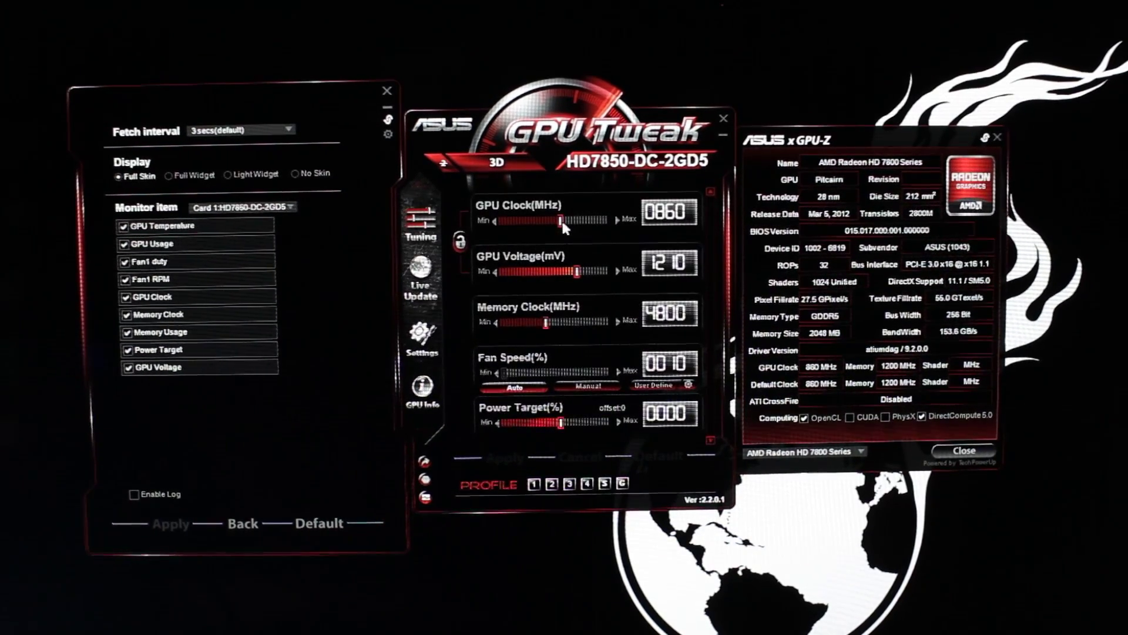
Set GPU clock to 901 MHz and memory clock to 5415 MHz, returning voltage from 1220 to 1210 mV
left_click_drag(561, 221, 567, 227)
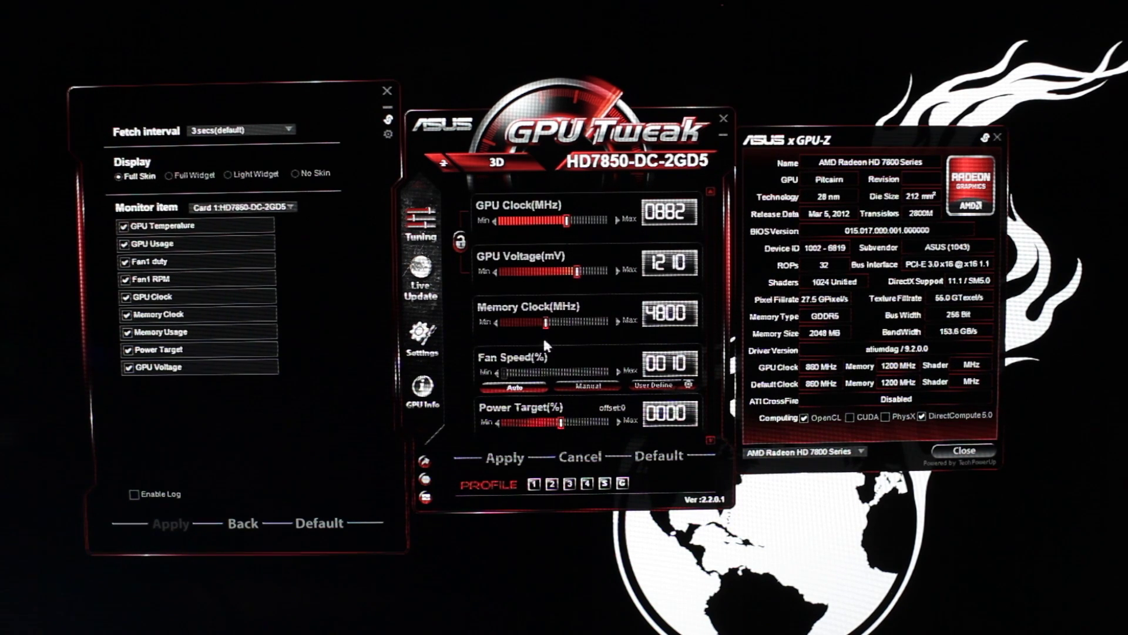
left_click(619, 270)
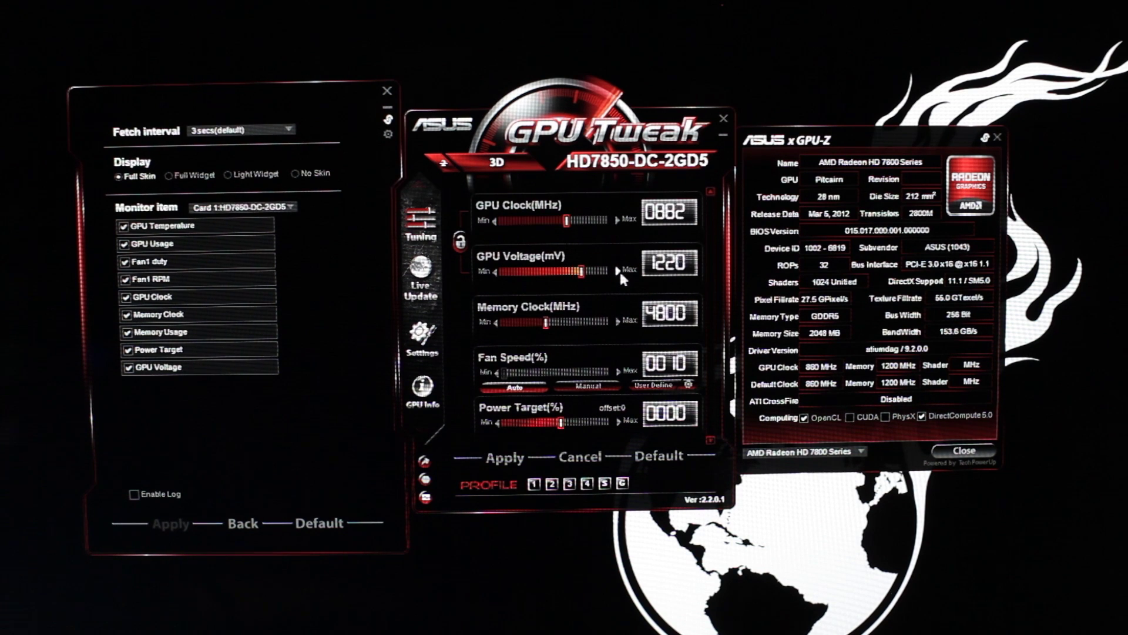
left_click(495, 272)
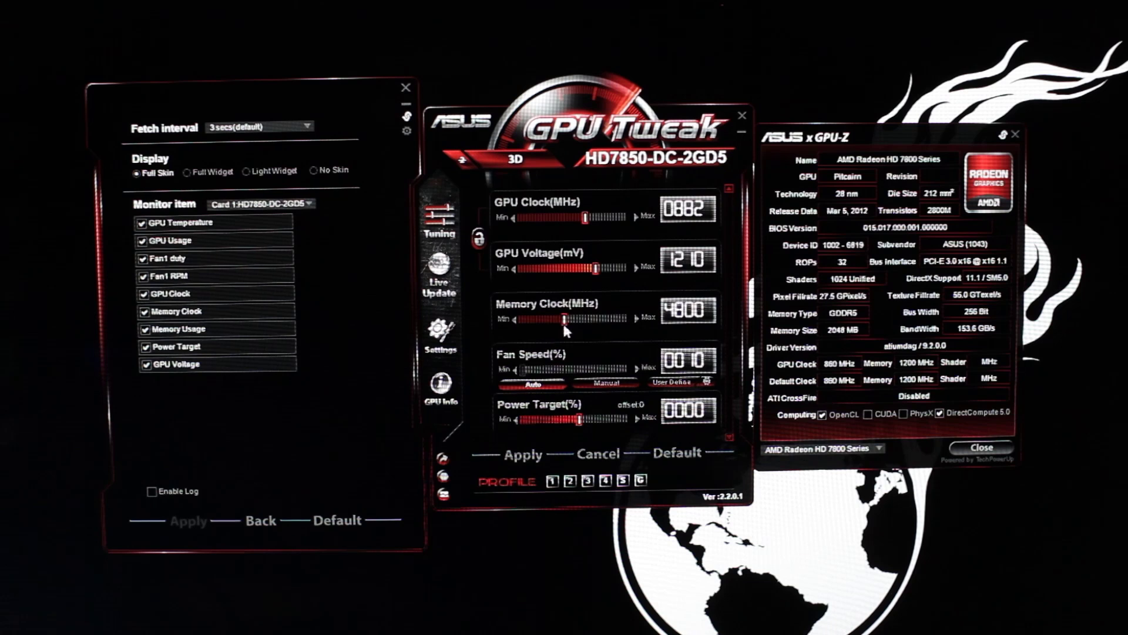
left_click_drag(546, 322, 603, 324)
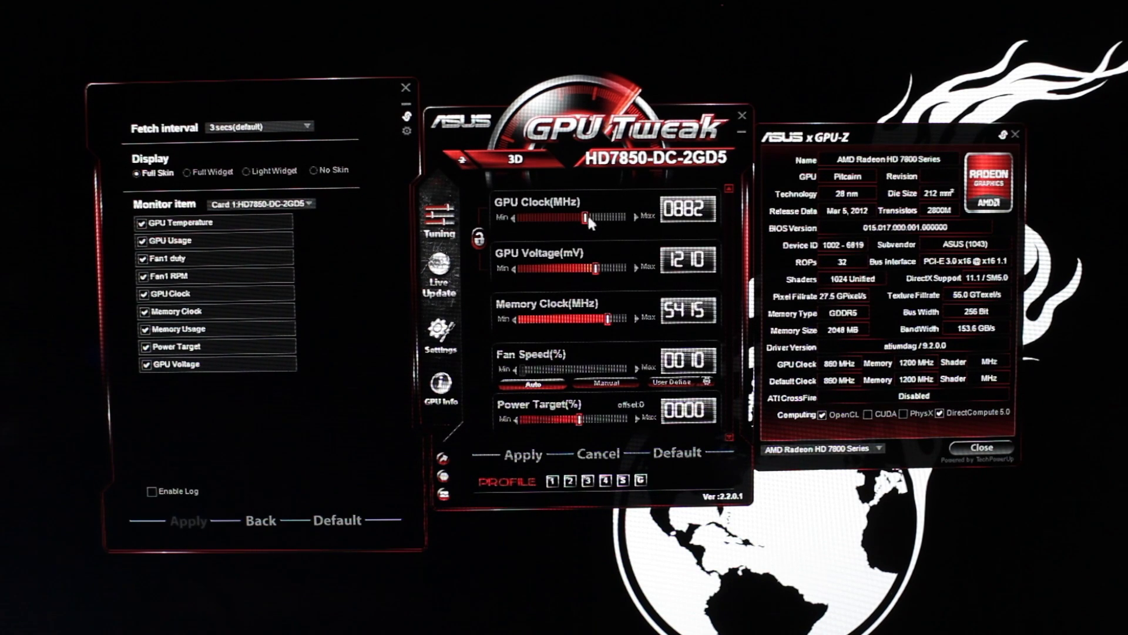
left_click_drag(586, 216, 589, 221)
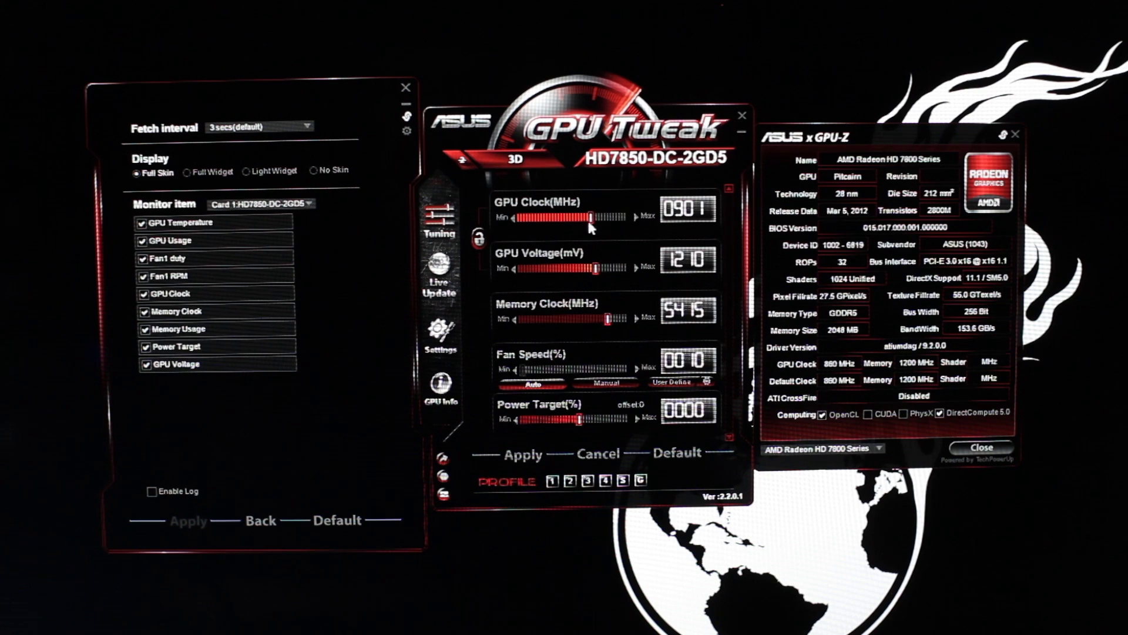